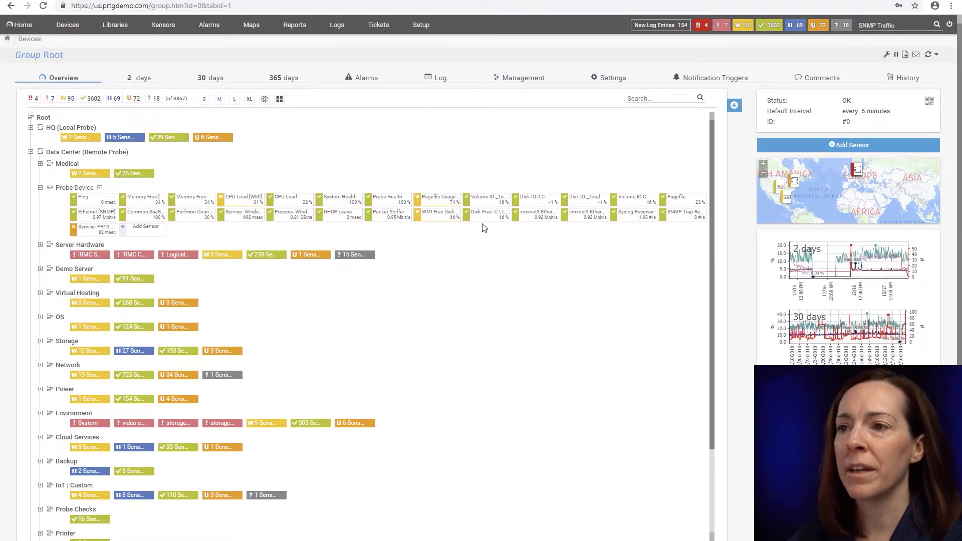
# Give the Disk Free C:\ sensor's Free Space channel a lower warning limit of 50% and lower error limit of 25%
pyautogui.click(494, 214)
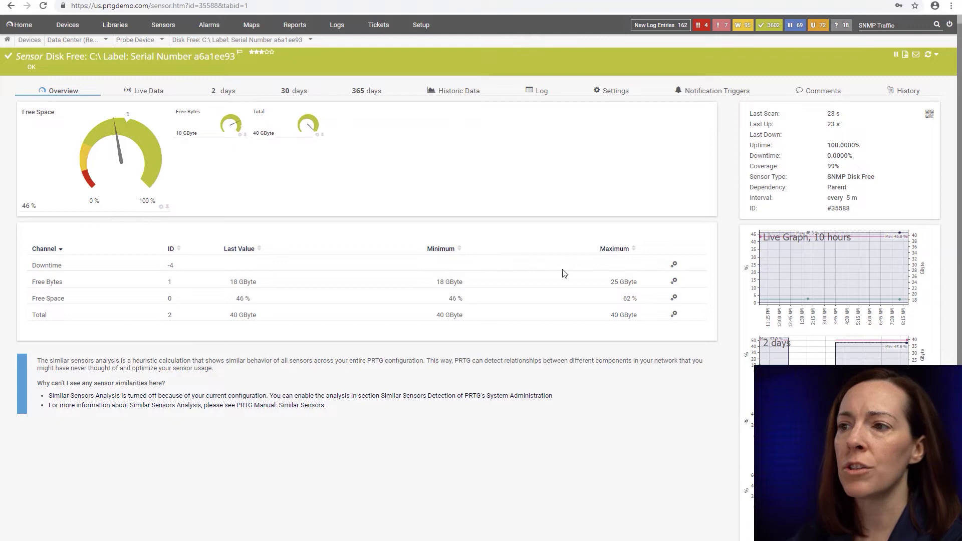
pyautogui.click(162, 208)
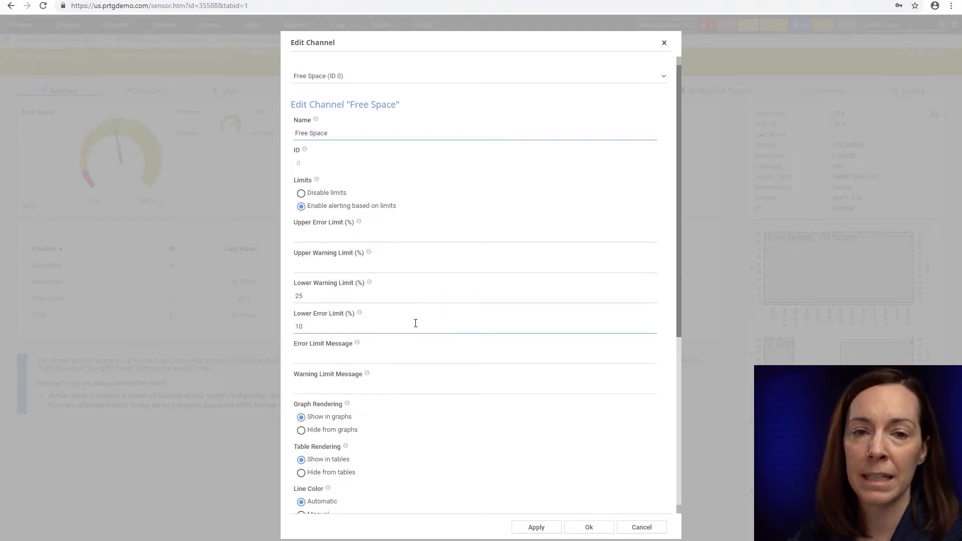
pyautogui.click(324, 295)
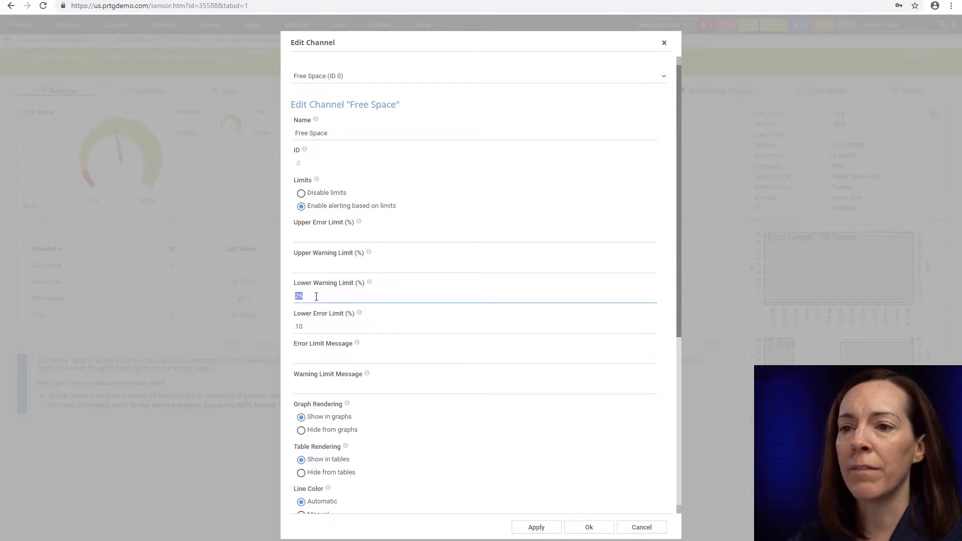
pyautogui.click(313, 326)
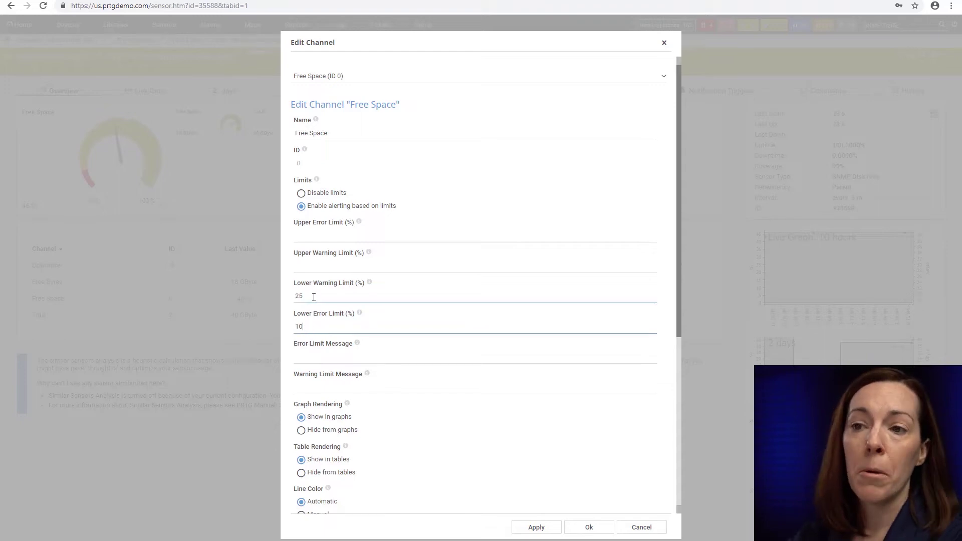
pyautogui.moveTo(307, 298); pyautogui.dragTo(293, 304)
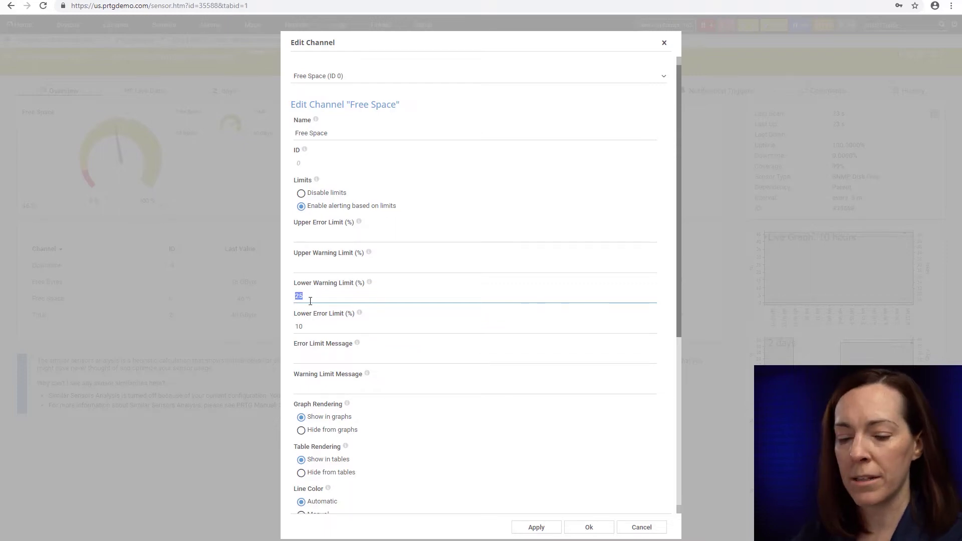
pyautogui.write('50')
pyautogui.press('Tab')
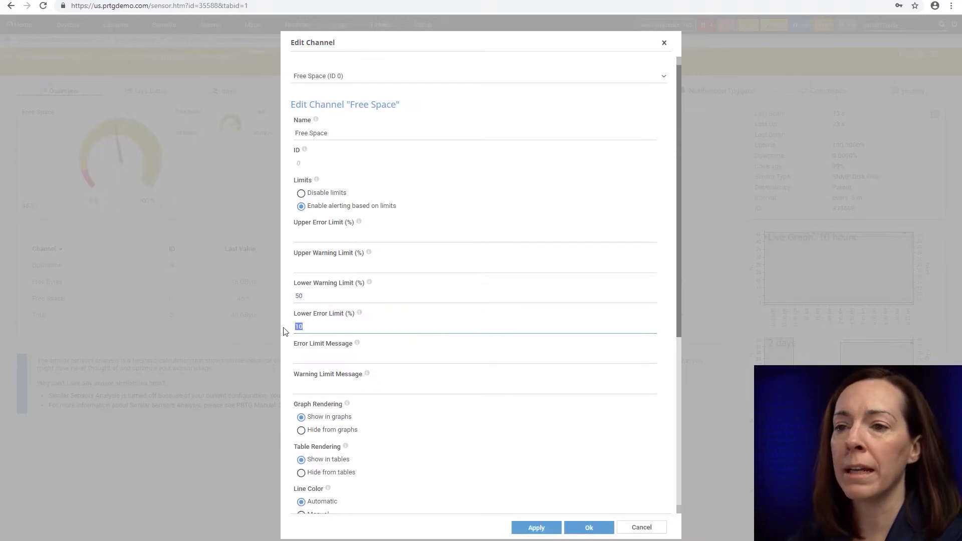
pyautogui.write('25')
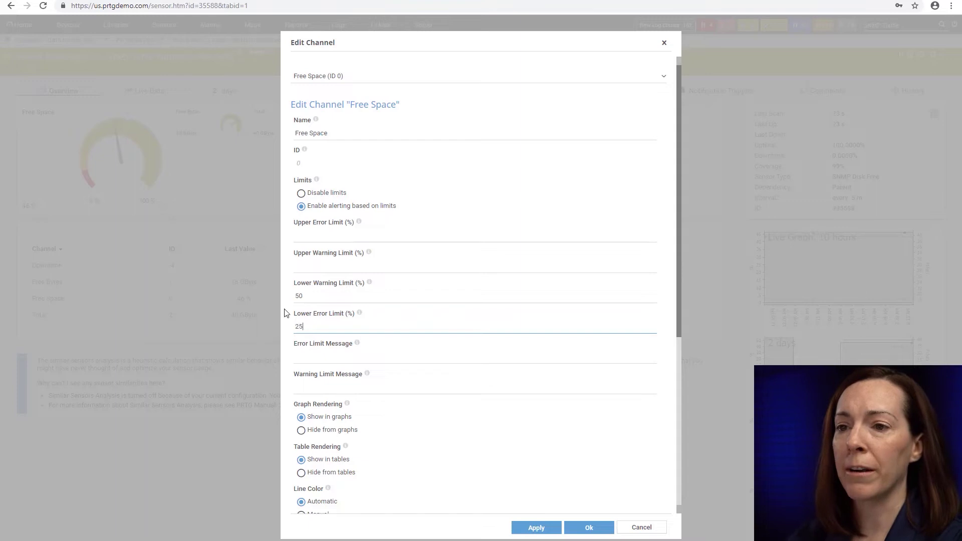
pyautogui.click(589, 529)
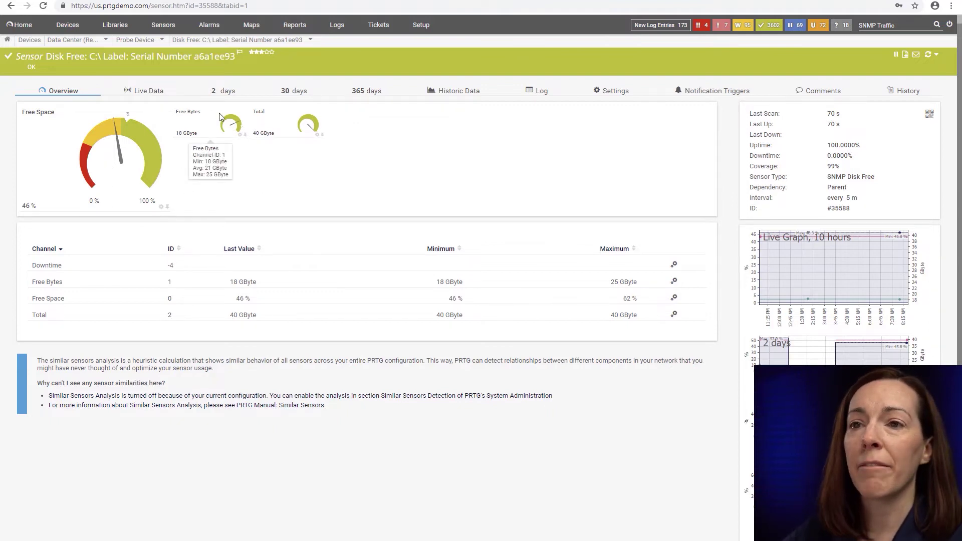
# Turn on limit alerting for Free Bytes: warning below 10 GByte, error below 5 GByte with message 'Disk is critical'
pyautogui.moveTo(216, 131)
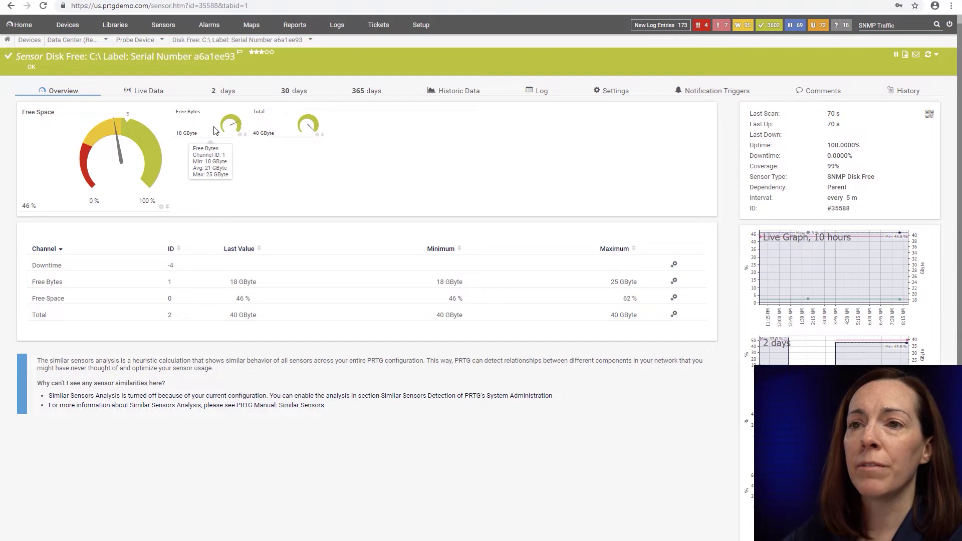
pyautogui.click(239, 139)
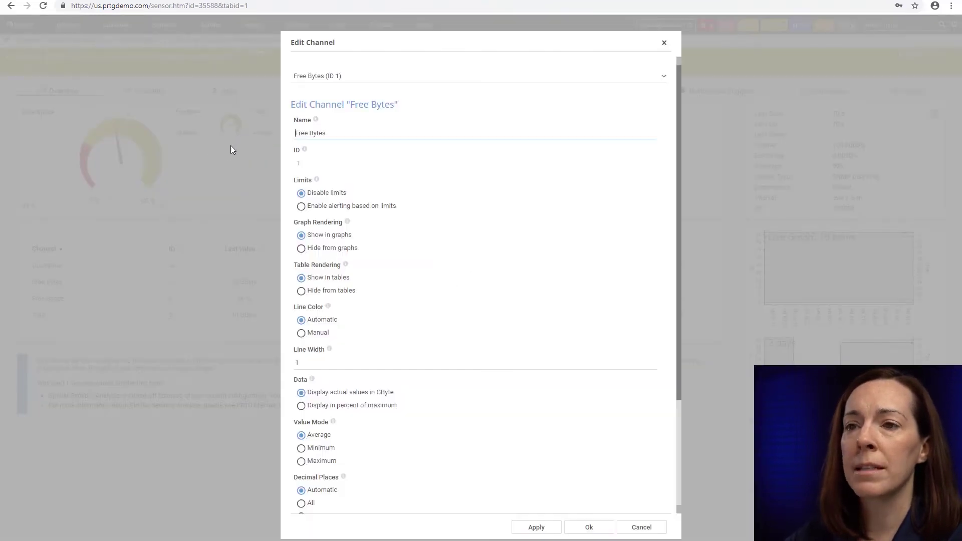
pyautogui.click(315, 207)
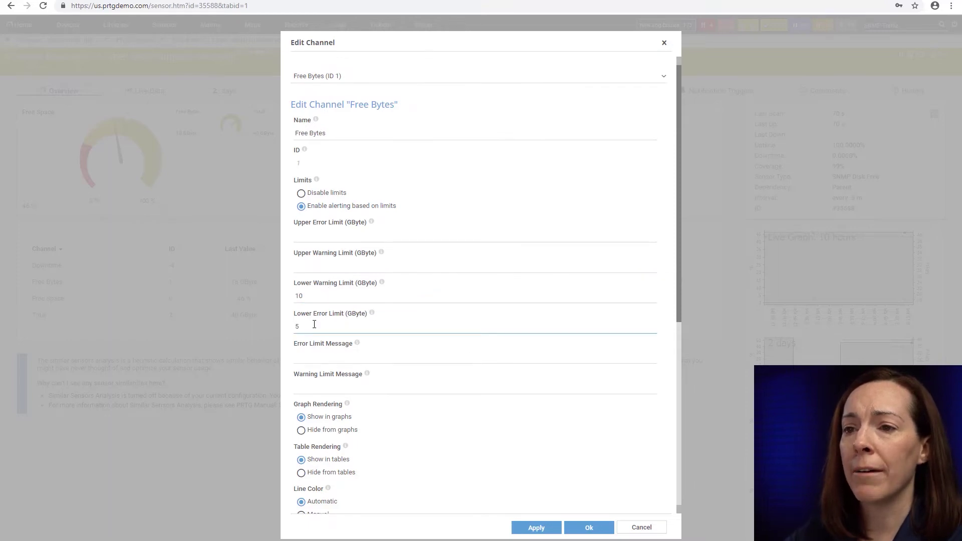
pyautogui.click(317, 295)
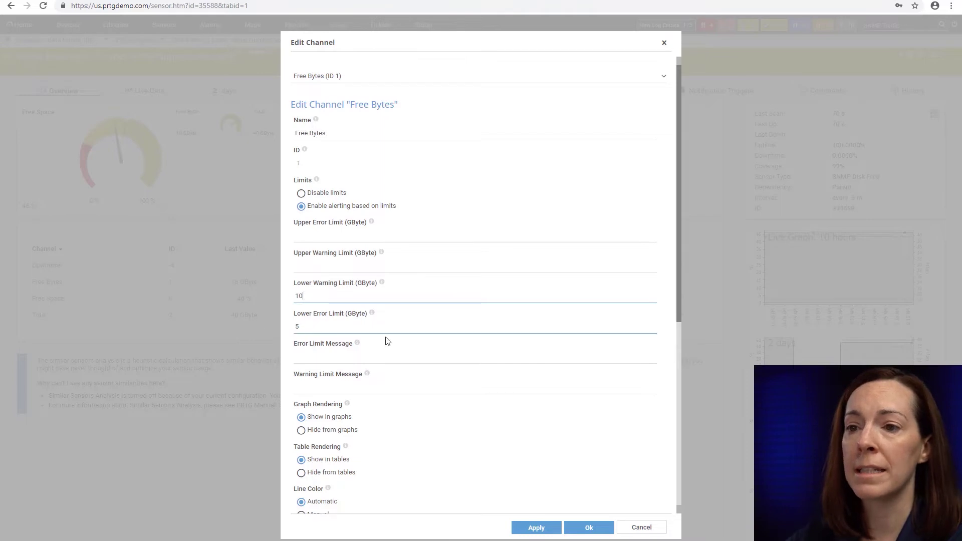
pyautogui.click(311, 387)
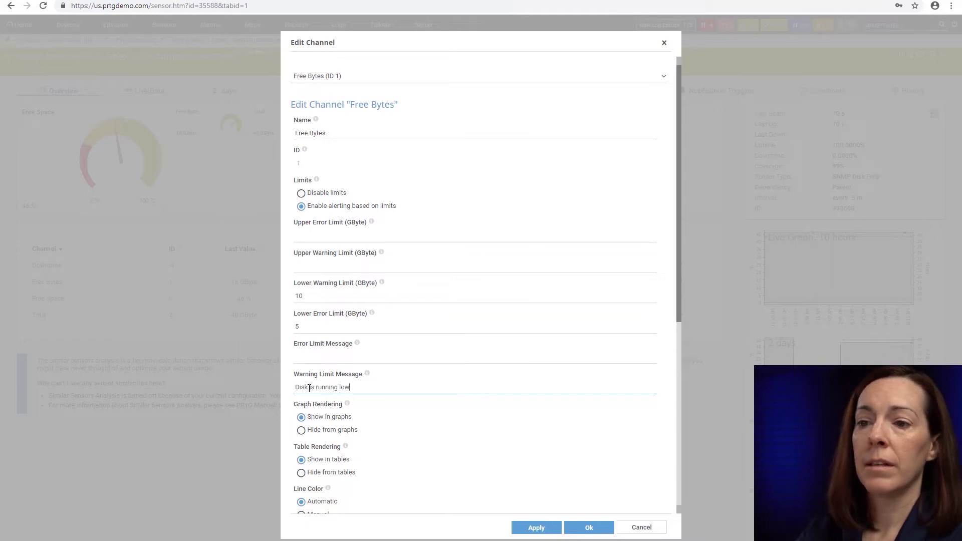
pyautogui.click(319, 360)
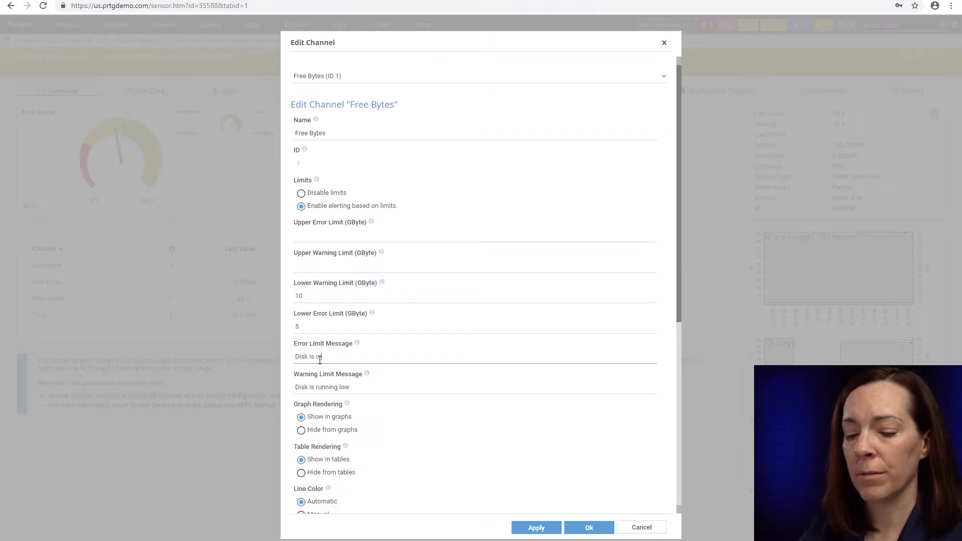
pyautogui.write('Disk is critical')
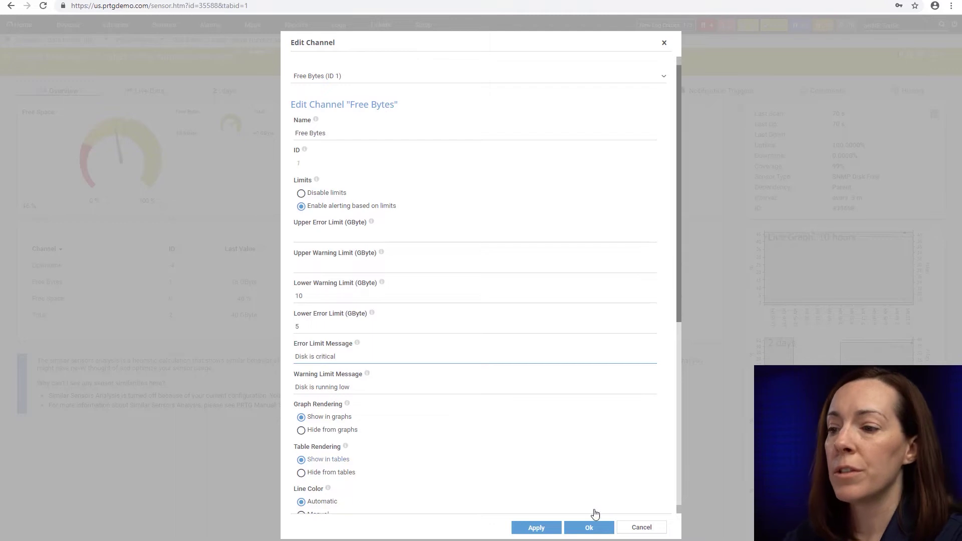
pyautogui.click(589, 529)
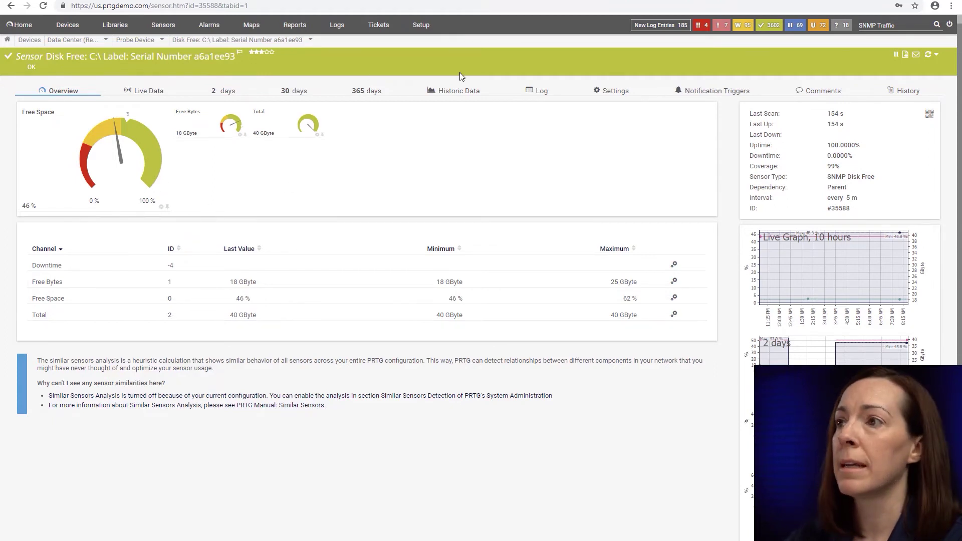
# From Devices, open the CPU Load sensor and enable Total channel alerting at 60% warning and 80% error
pyautogui.click(73, 28)
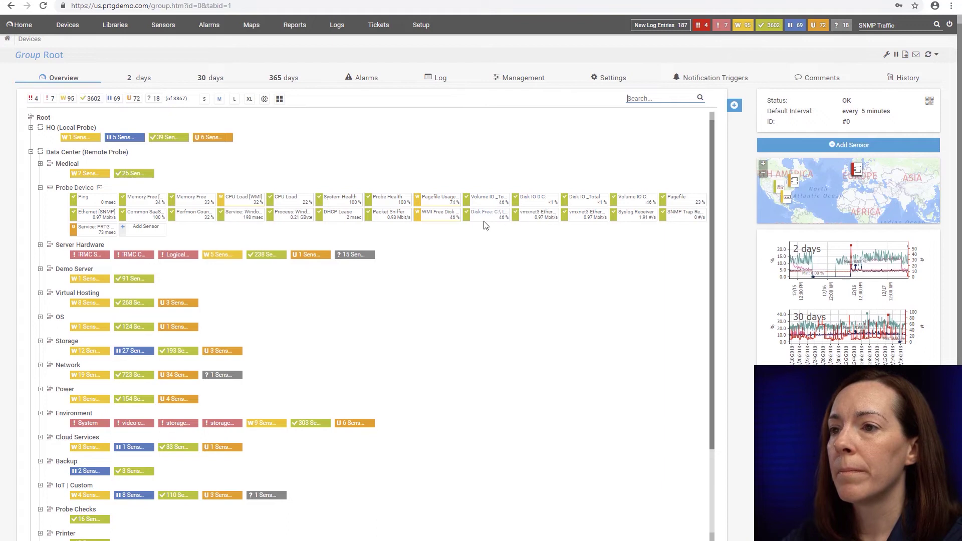
pyautogui.click(290, 200)
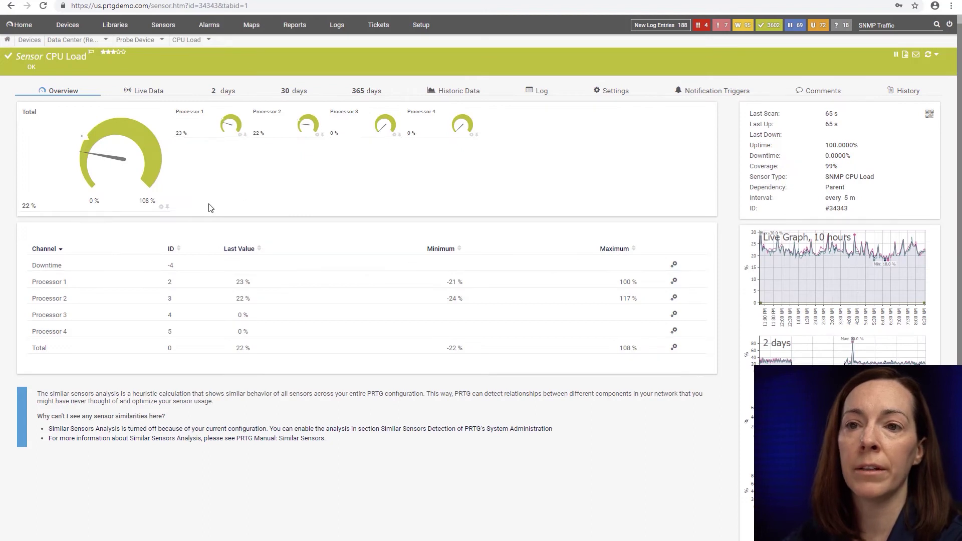
pyautogui.click(159, 207)
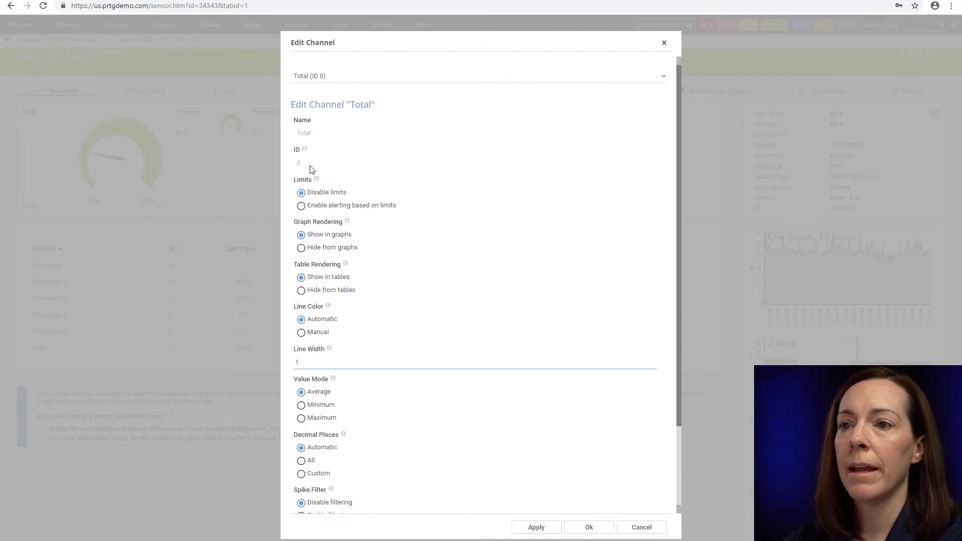
pyautogui.click(337, 206)
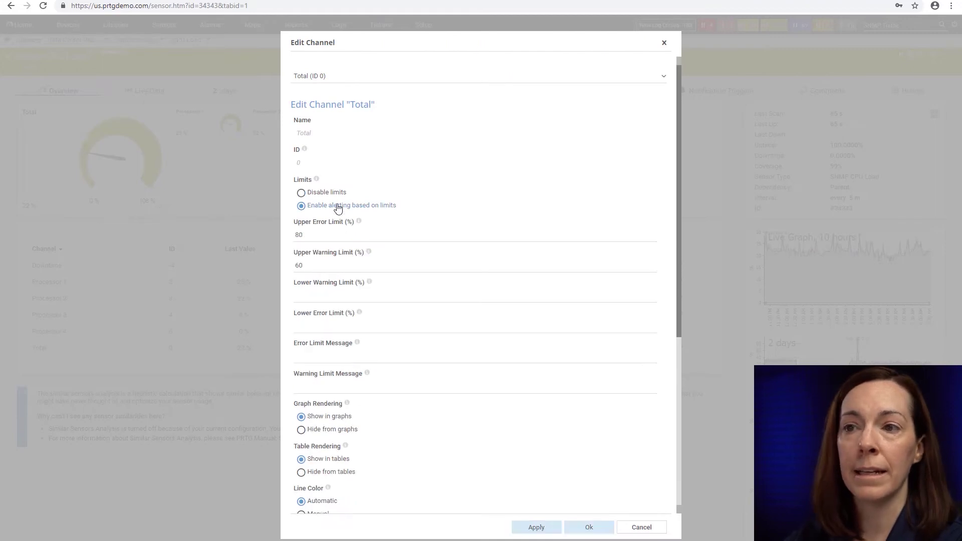
pyautogui.doubleClick(304, 234)
pyautogui.doubleClick(321, 265)
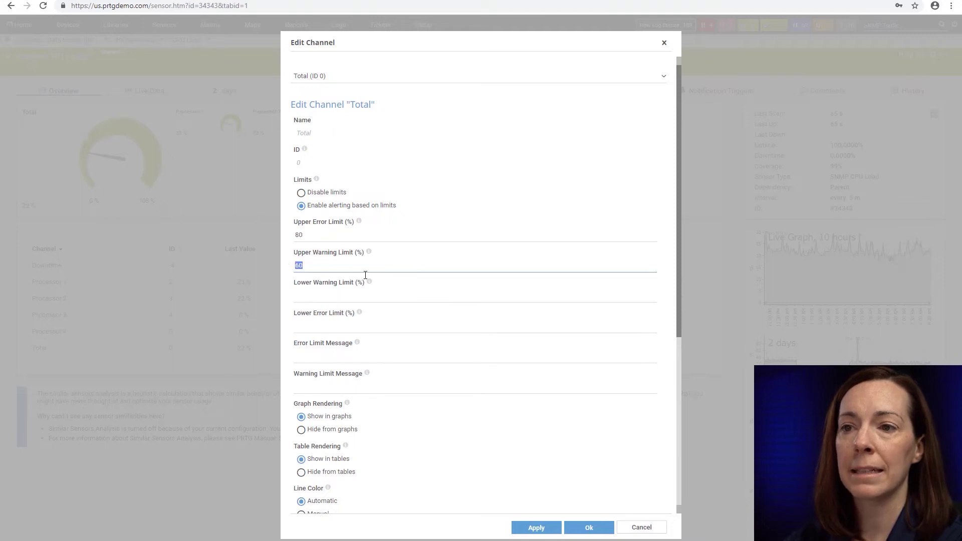
pyautogui.click(590, 529)
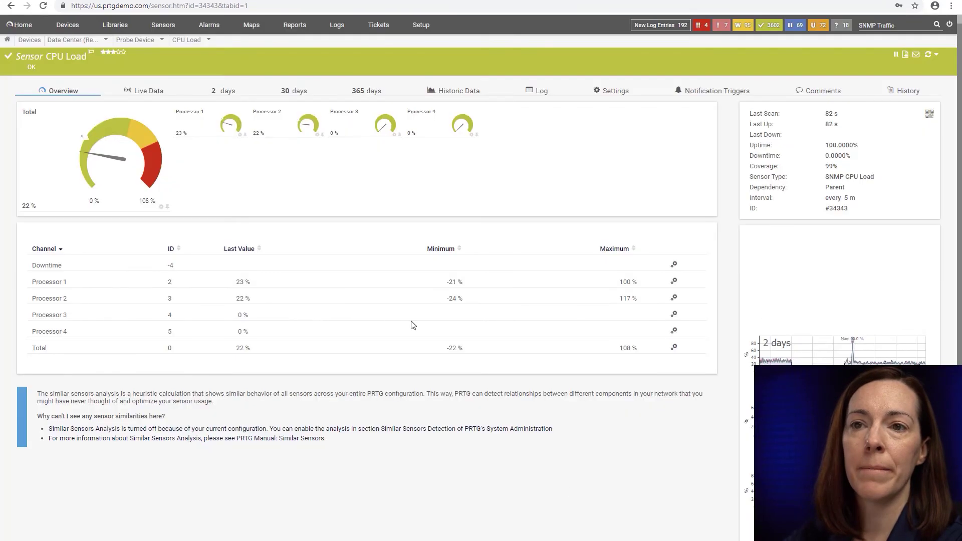
pyautogui.moveTo(151, 139)
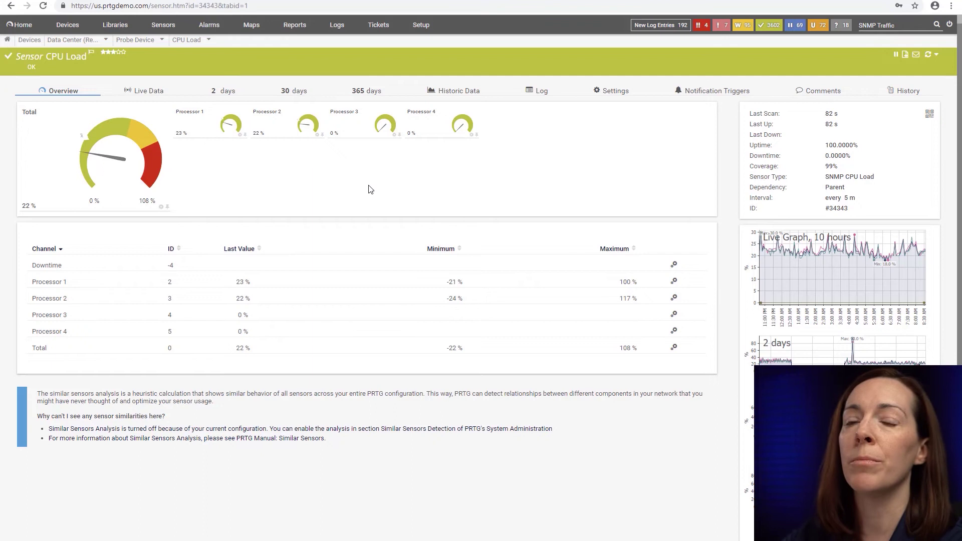
# Search for 'SNMP Traffic' sensors and tick the (003) eth0 Traffic and (012) Ethernet0 Traffic rows
pyautogui.click(884, 26)
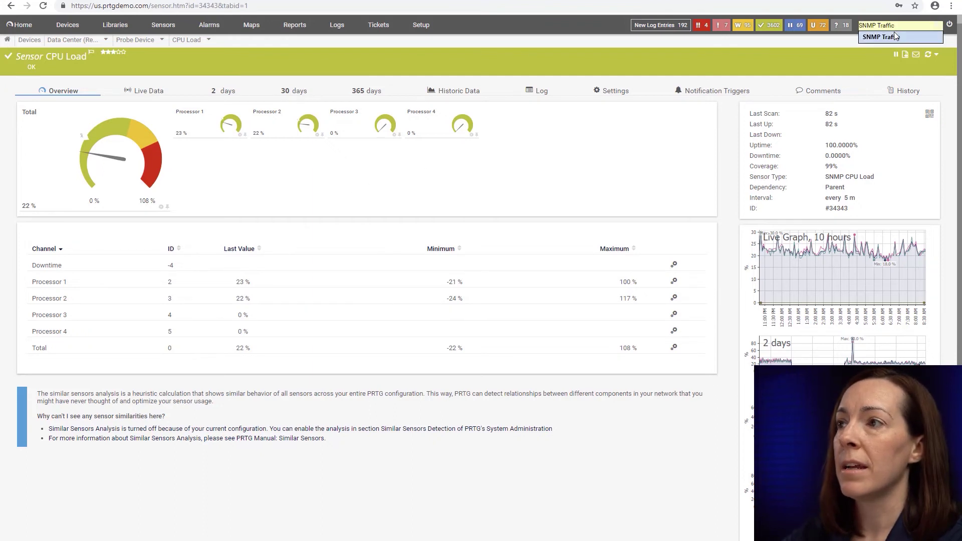
pyautogui.click(895, 36)
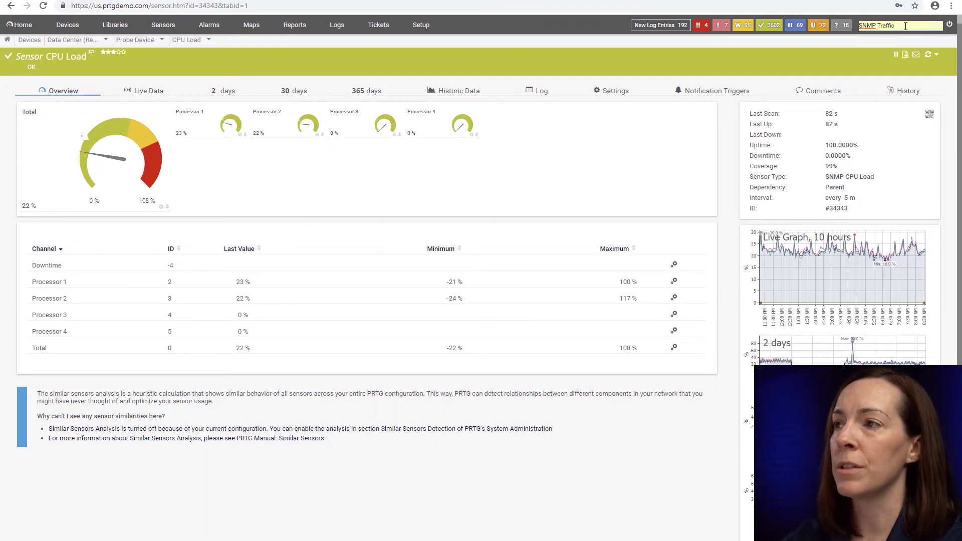
pyautogui.click(905, 26)
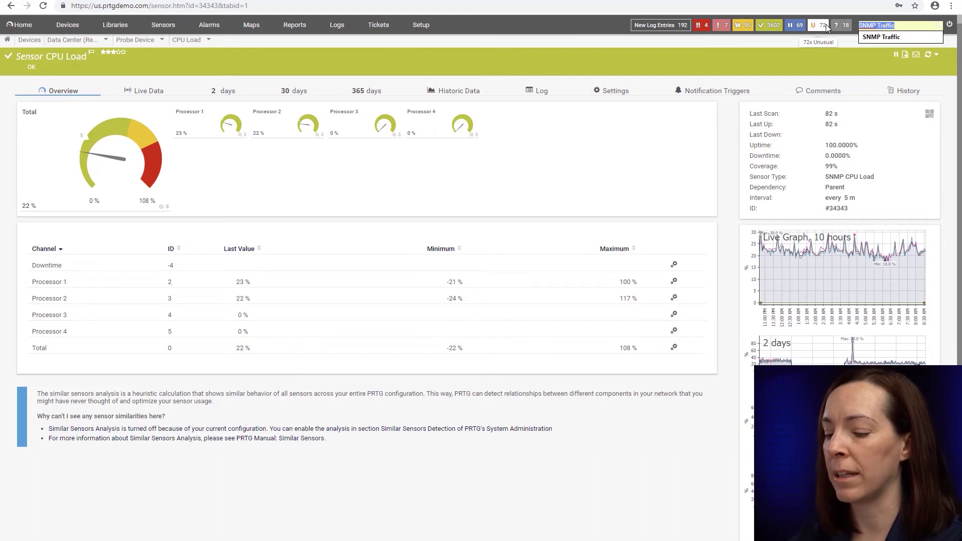
pyautogui.press('Return')
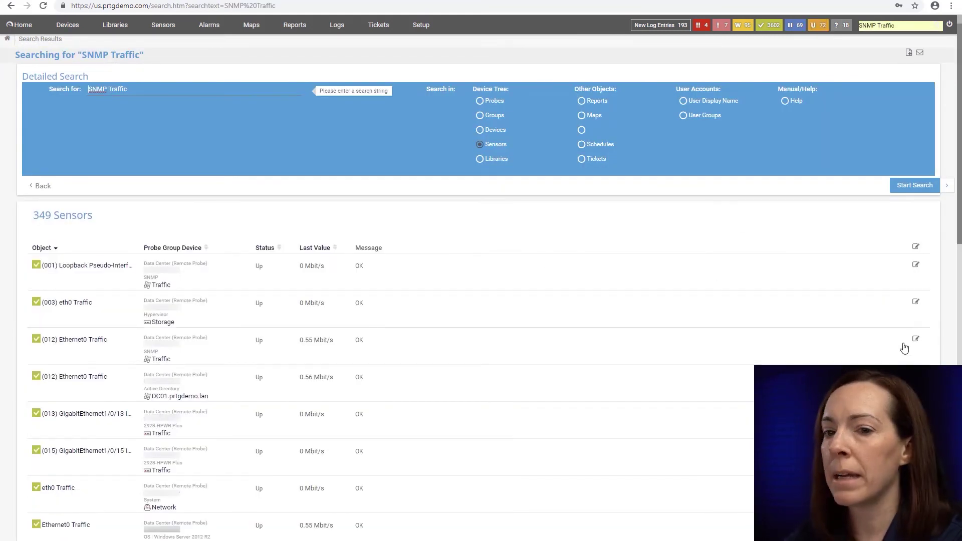
pyautogui.scroll(-4, 904, 347)
pyautogui.scroll(2, 887, 335)
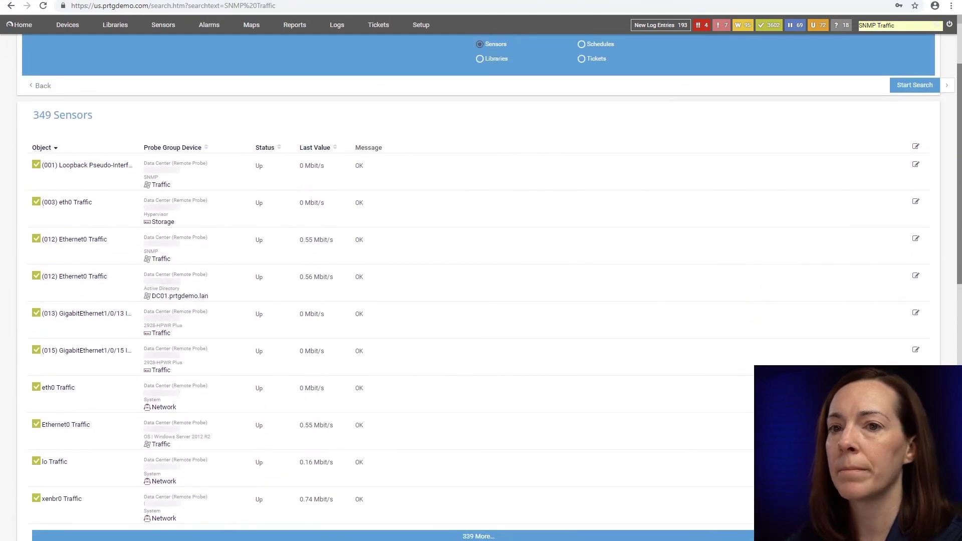
pyautogui.click(914, 208)
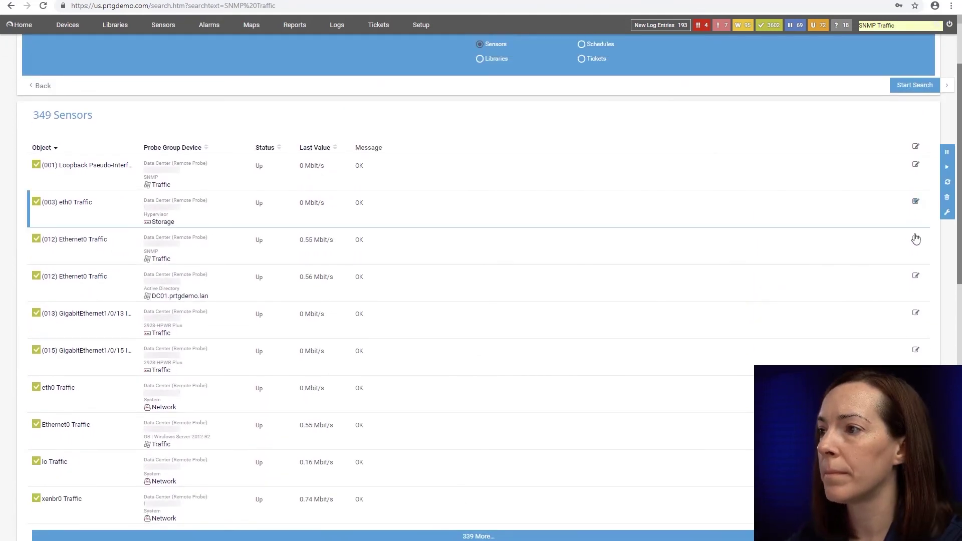
pyautogui.click(915, 238)
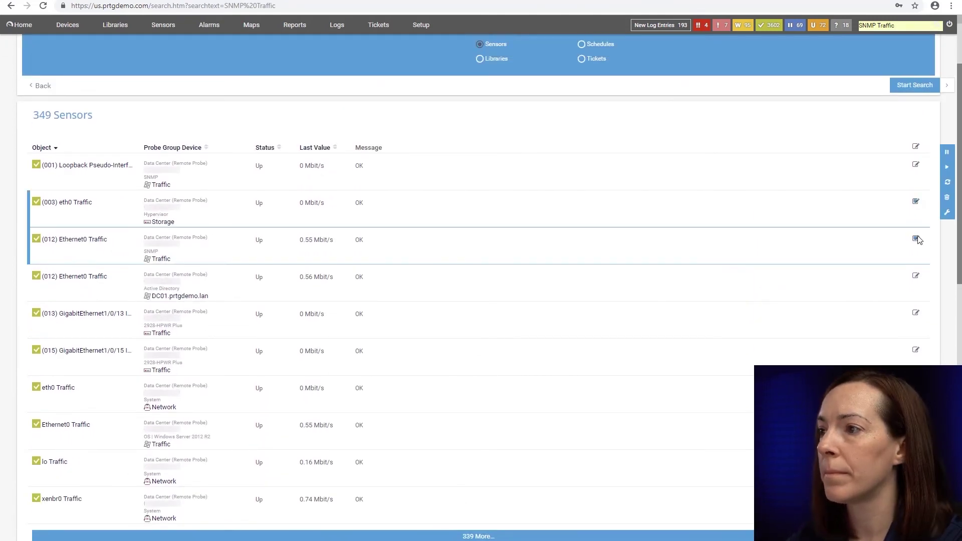
pyautogui.click(945, 215)
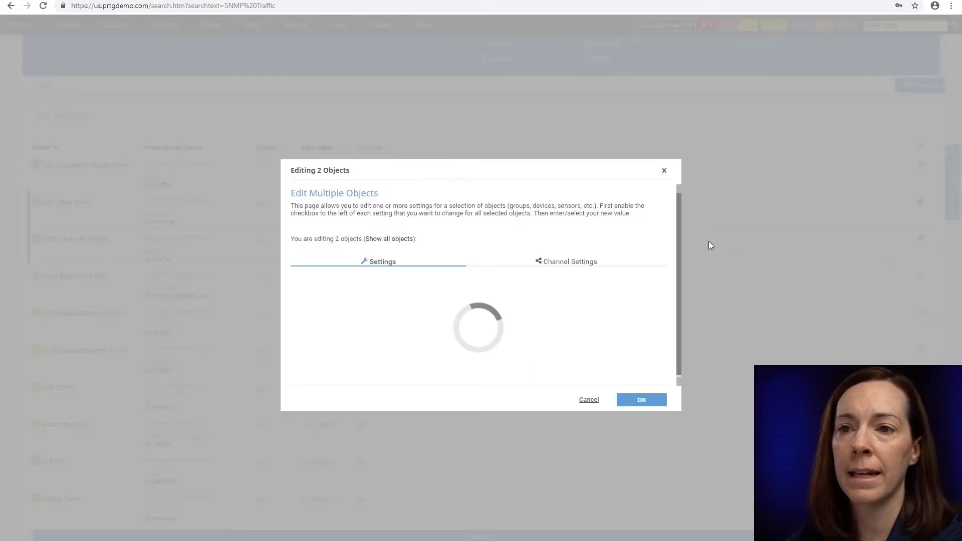
pyautogui.click(569, 134)
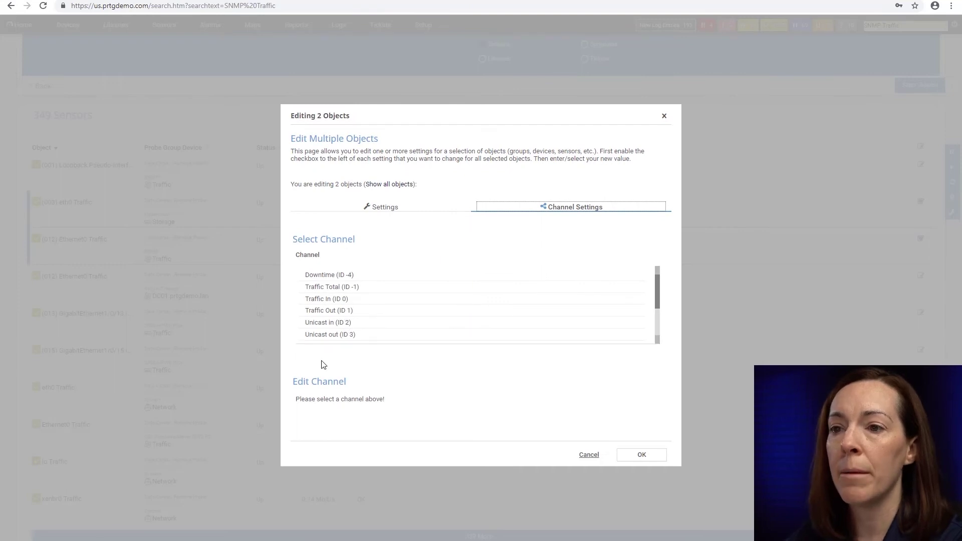
pyautogui.click(326, 286)
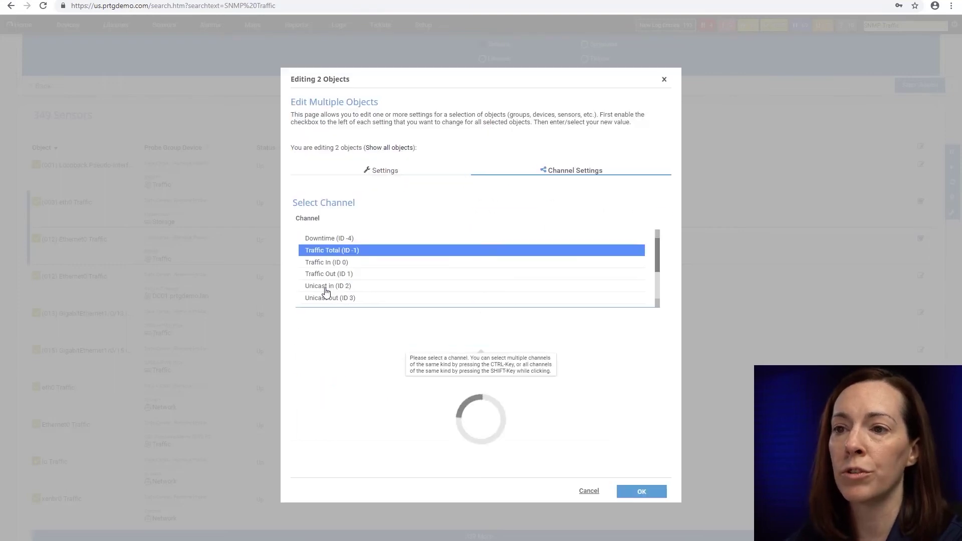
pyautogui.scroll(-4, 466, 380)
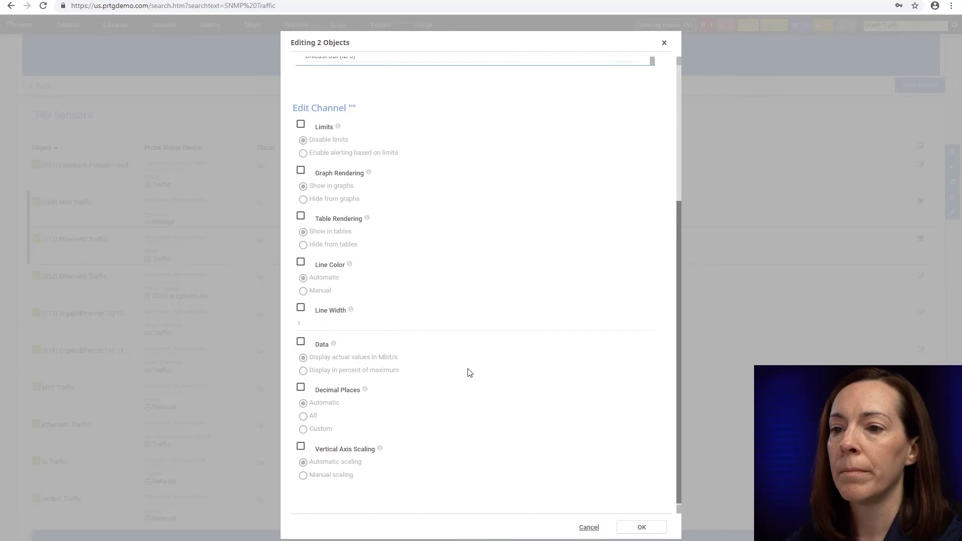
pyautogui.click(300, 123)
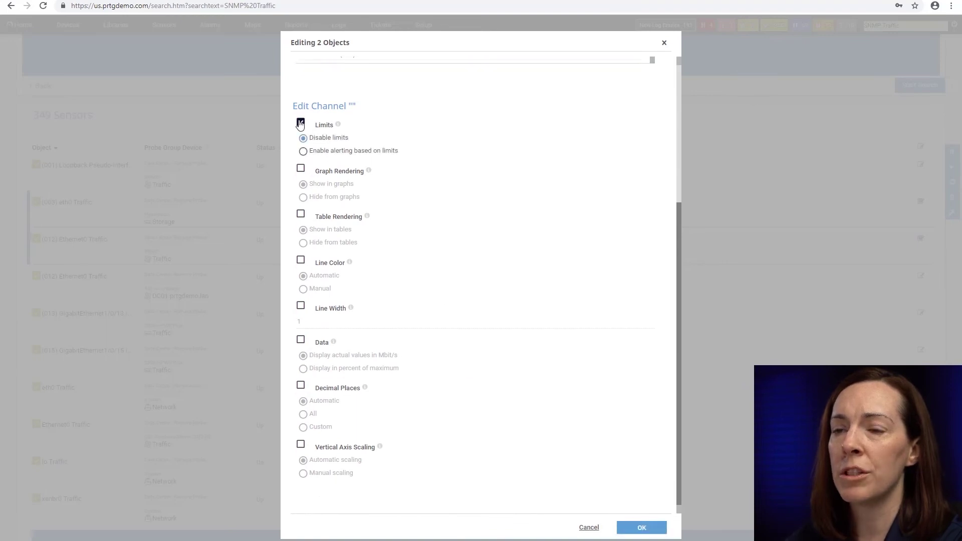
pyautogui.click(303, 151)
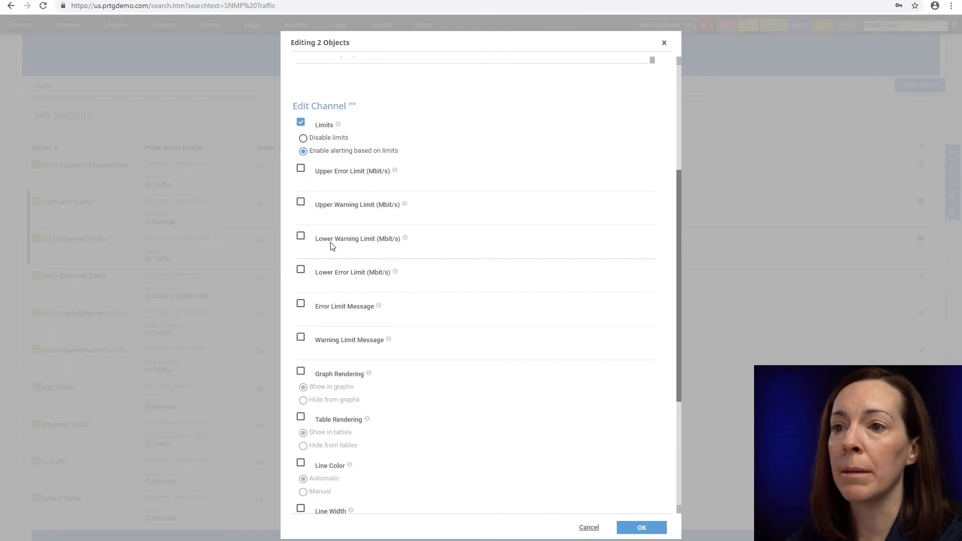
pyautogui.click(588, 527)
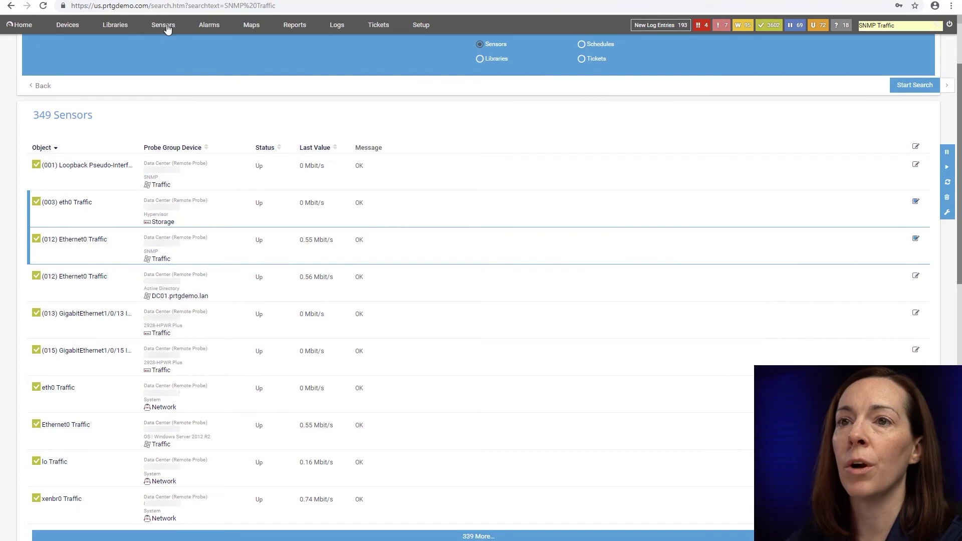
# List the Cloud Ping sensors via Sensors > By Type and mark the Cloud Ping Google sensor
pyautogui.moveTo(168, 29)
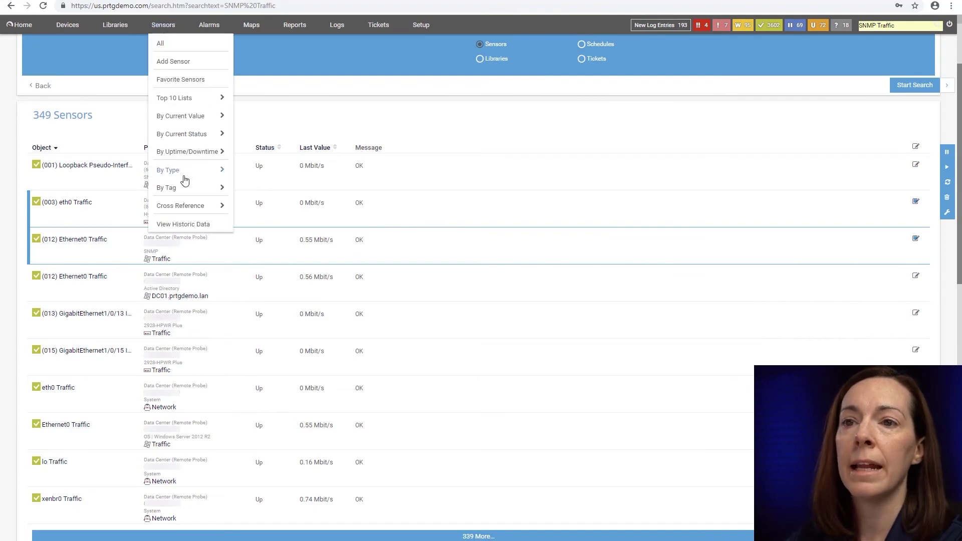
pyautogui.moveTo(183, 174)
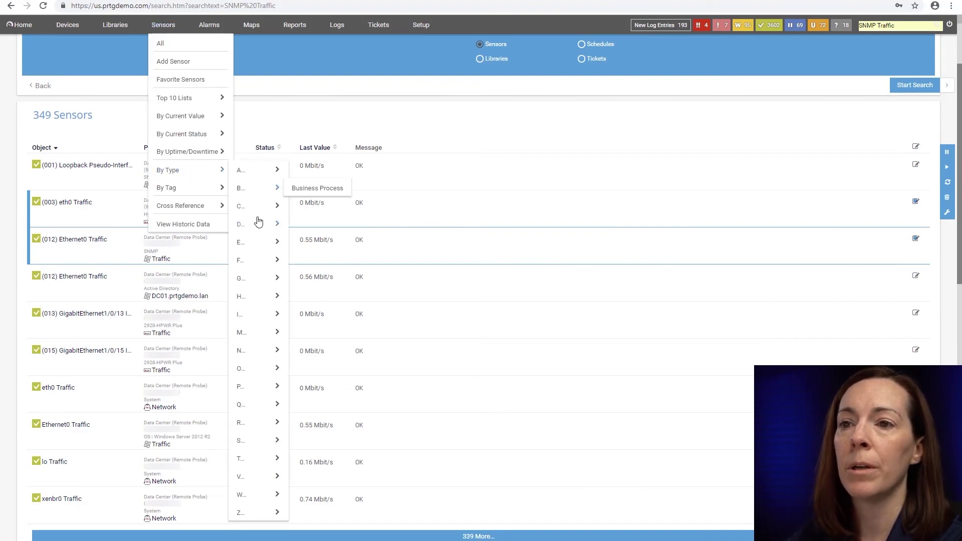
pyautogui.moveTo(275, 207)
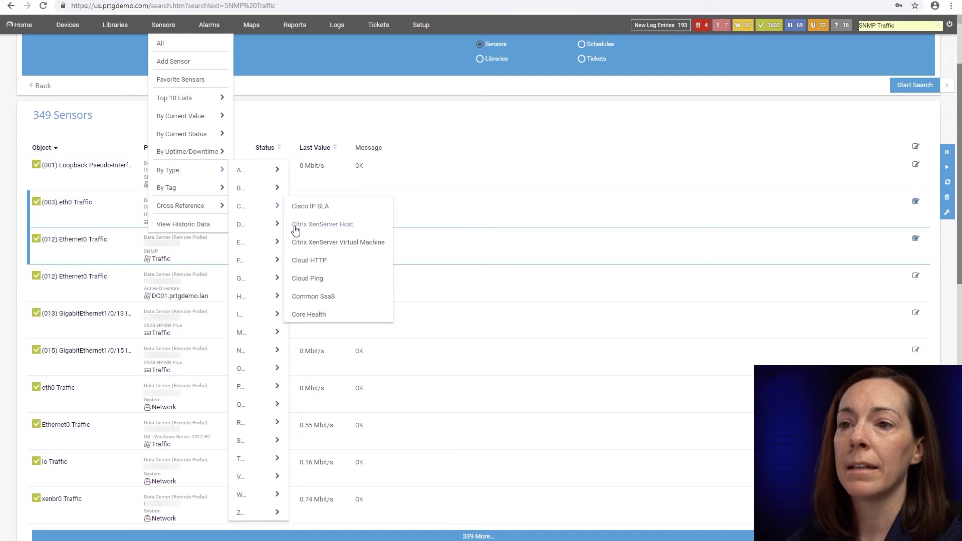
pyautogui.click(304, 279)
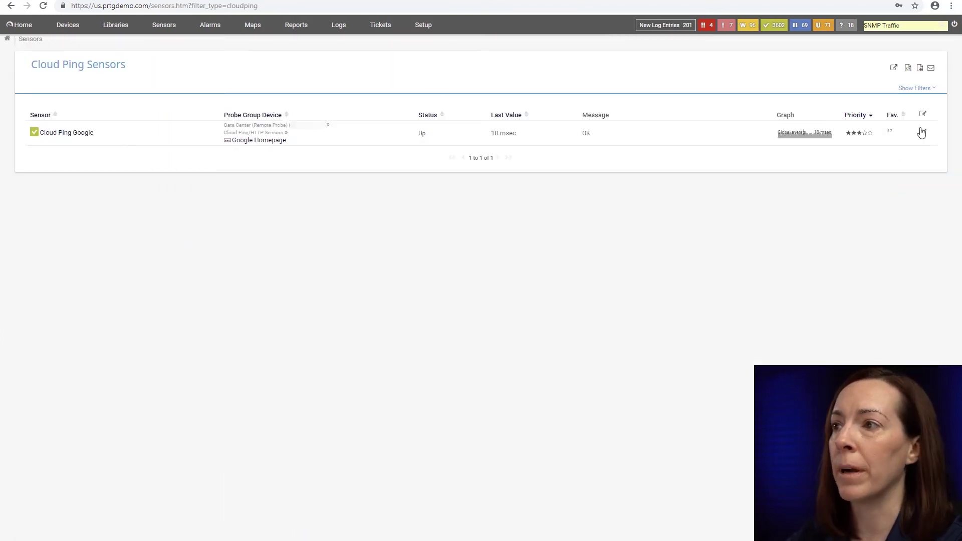
pyautogui.click(923, 134)
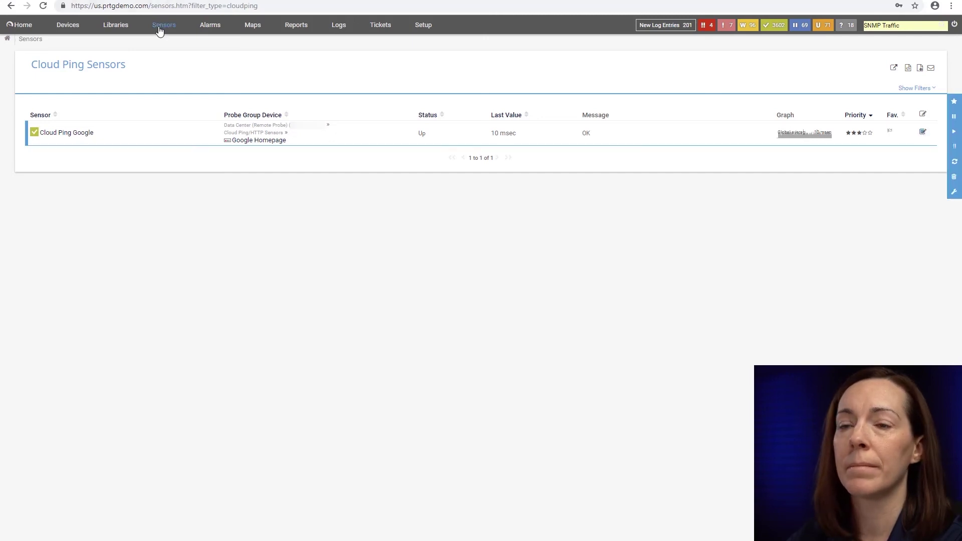
# Switch to Sensors > By Tag > S > smtpsensor to list the five SMTP sensors
pyautogui.moveTo(179, 190)
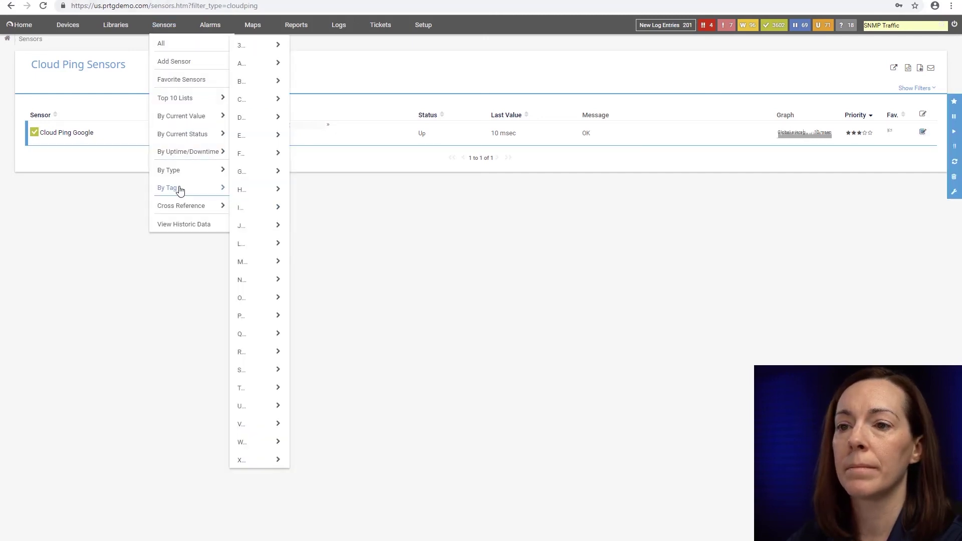
pyautogui.moveTo(247, 391)
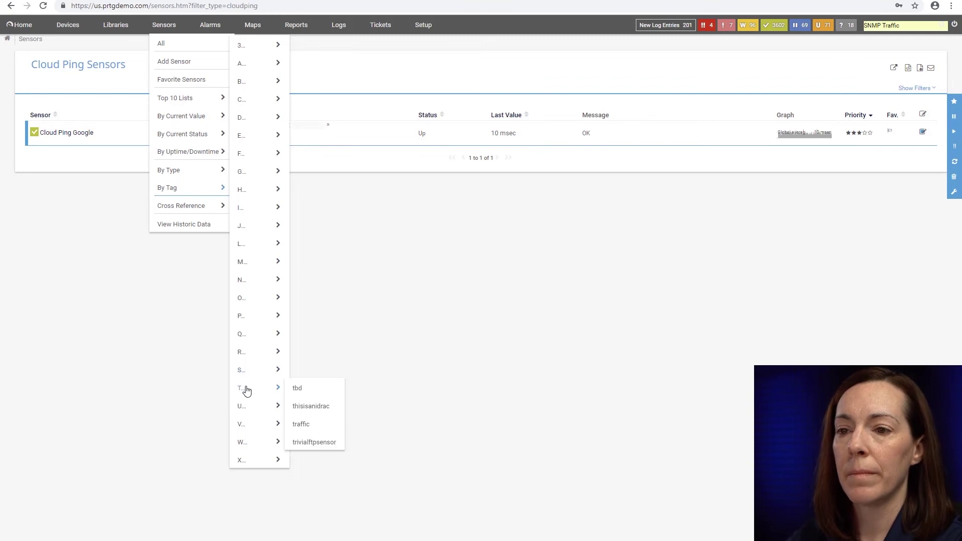
pyautogui.moveTo(251, 372)
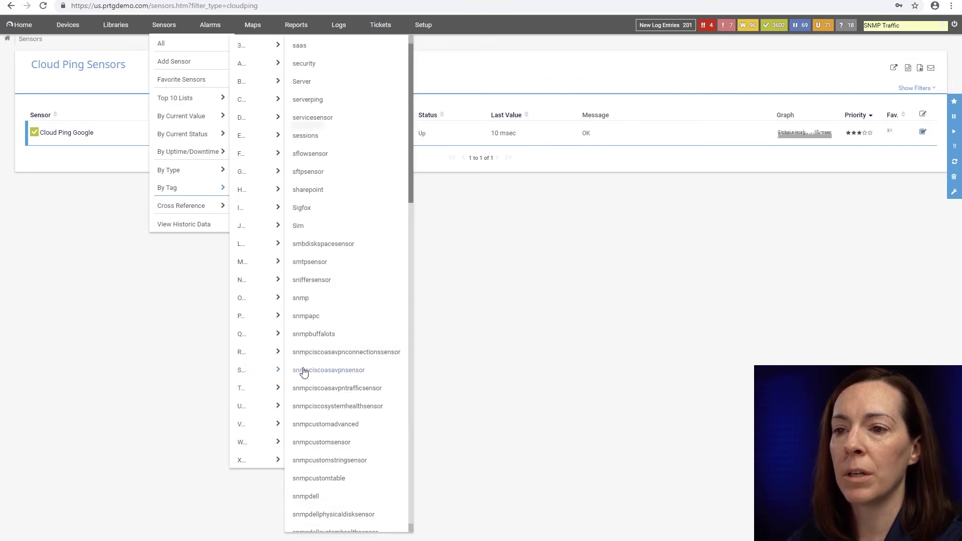
pyautogui.click(309, 263)
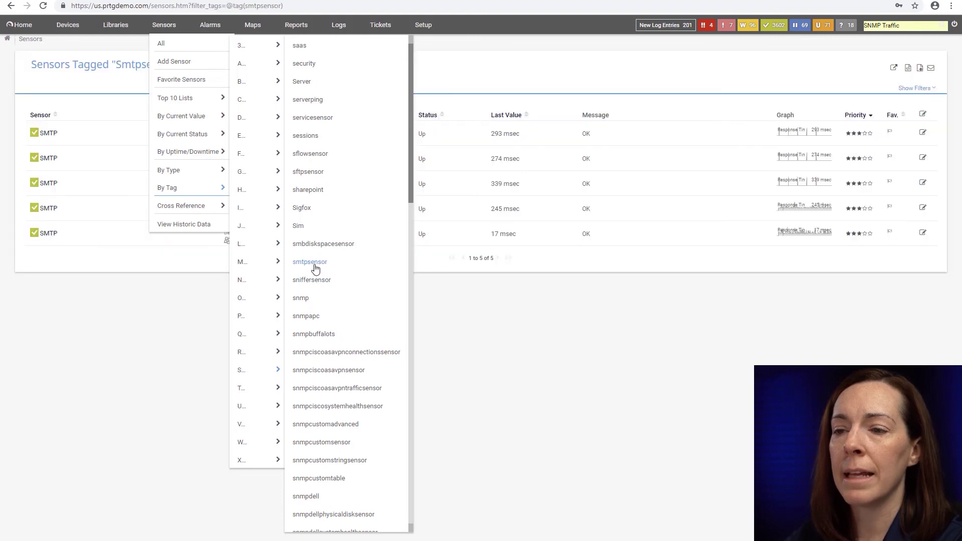
# Multi-edit the five SMTP sensors' Response Time limits and alerting, cancel without saving, and return to Devices
pyautogui.click(923, 115)
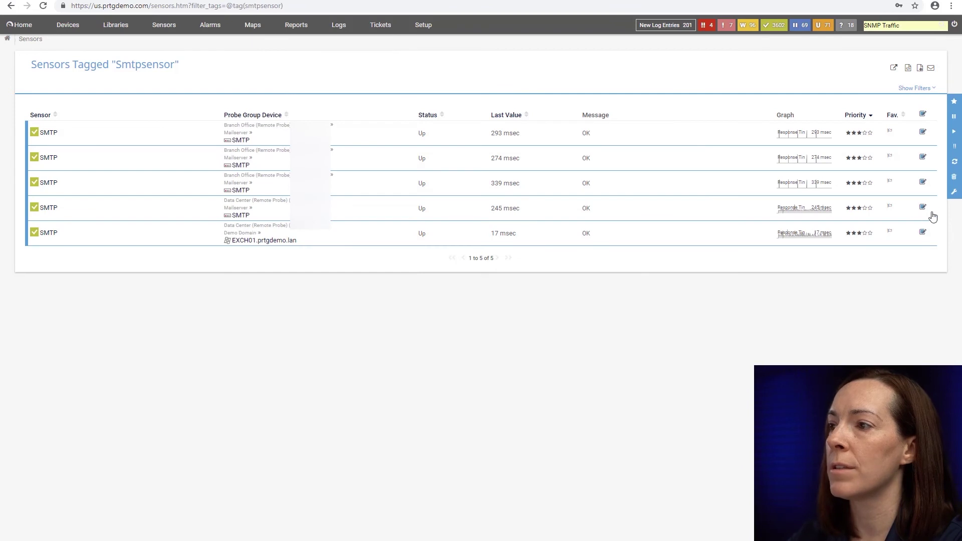
pyautogui.click(950, 194)
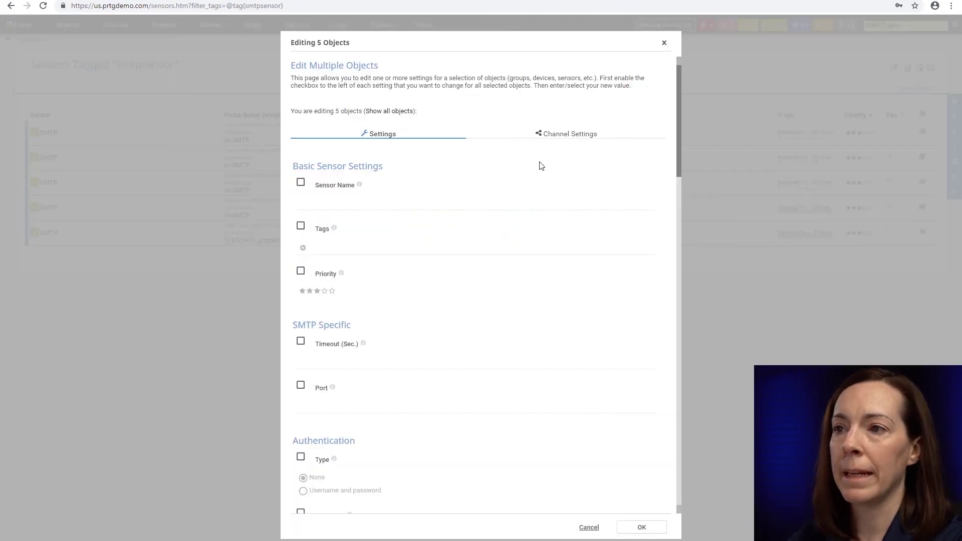
pyautogui.click(580, 139)
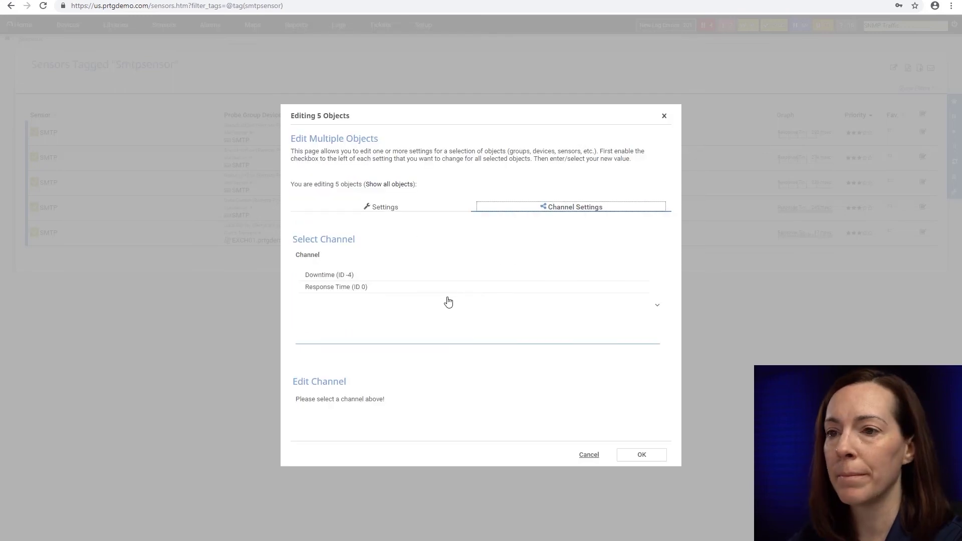
pyautogui.click(325, 286)
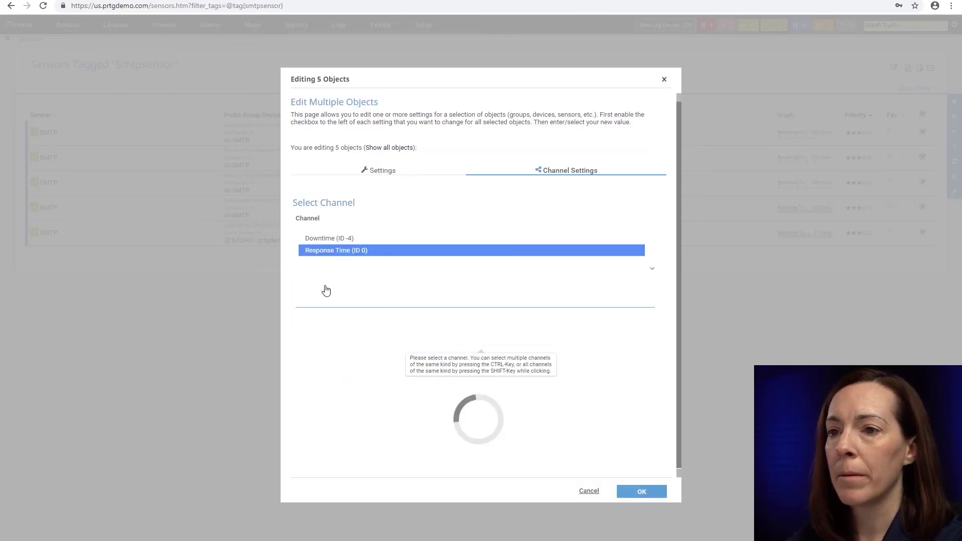
pyautogui.click(303, 331)
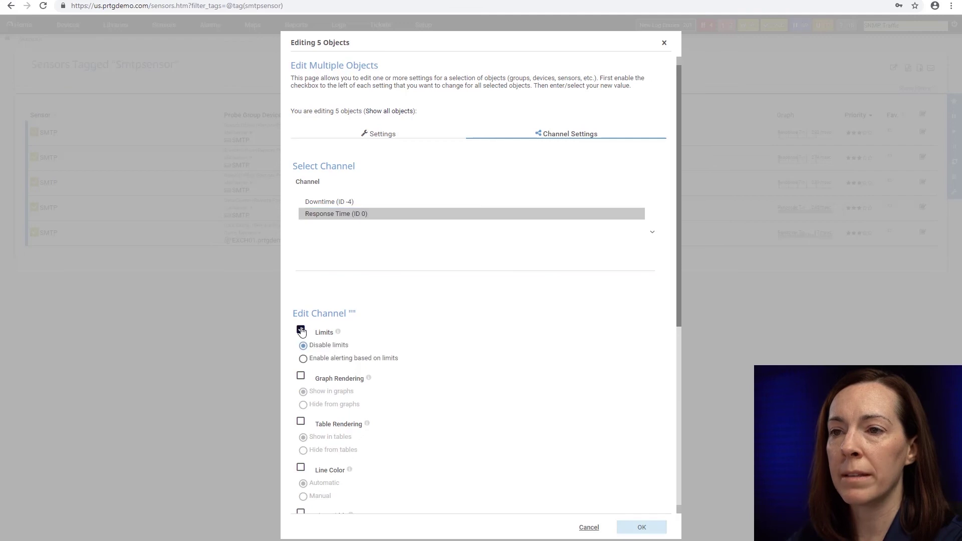
pyautogui.click(303, 359)
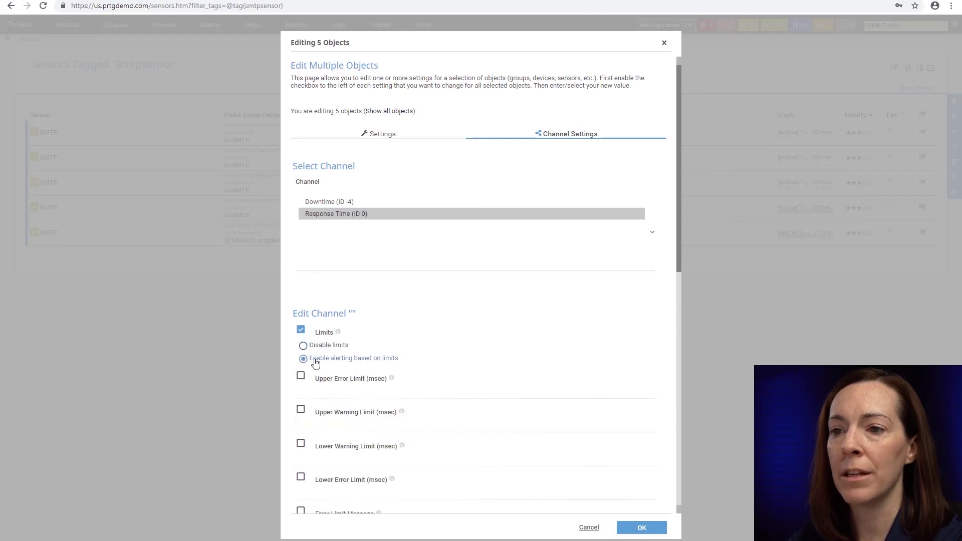
pyautogui.moveTo(677, 202); pyautogui.dragTo(685, 306)
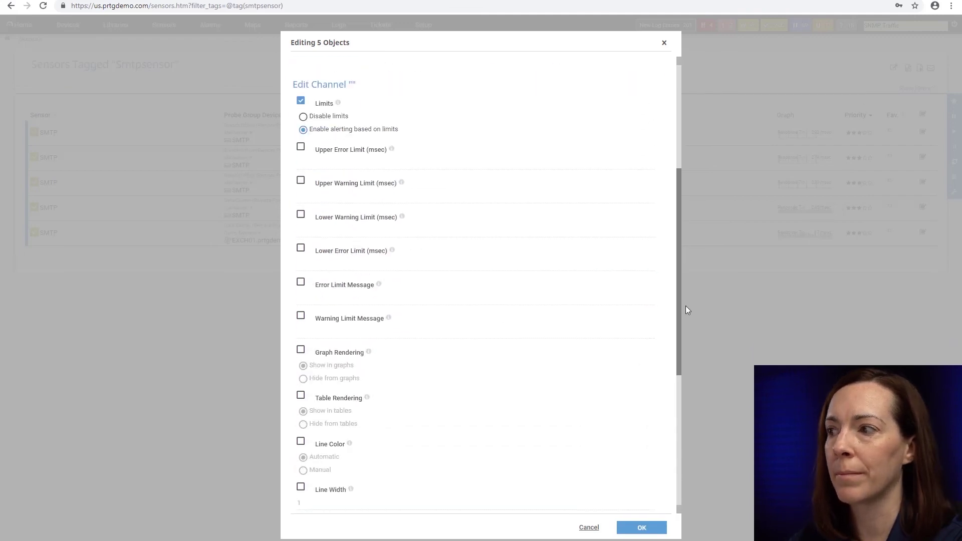
pyautogui.click(587, 528)
pyautogui.click(76, 25)
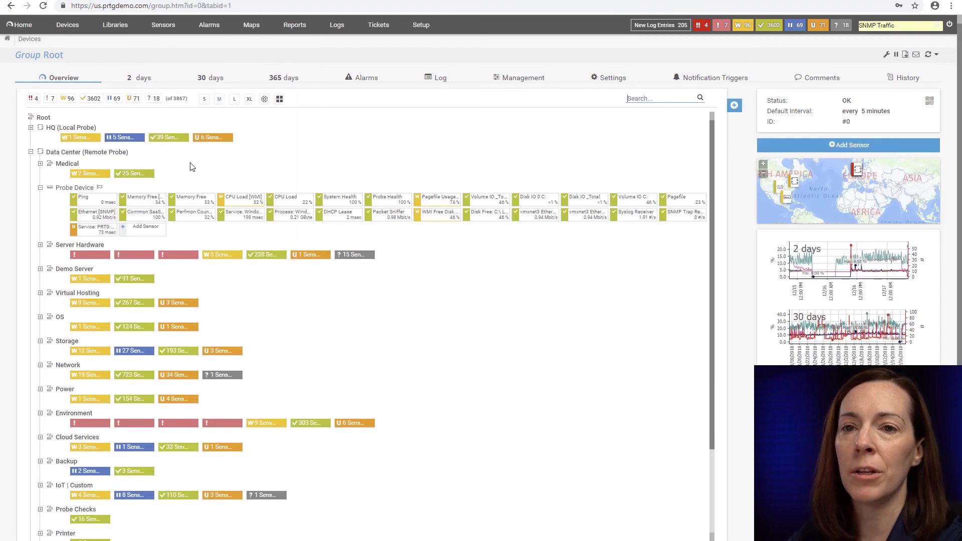
# Switch Group Root to its Management tab to show the probe, group and sensor tree
pyautogui.click(521, 80)
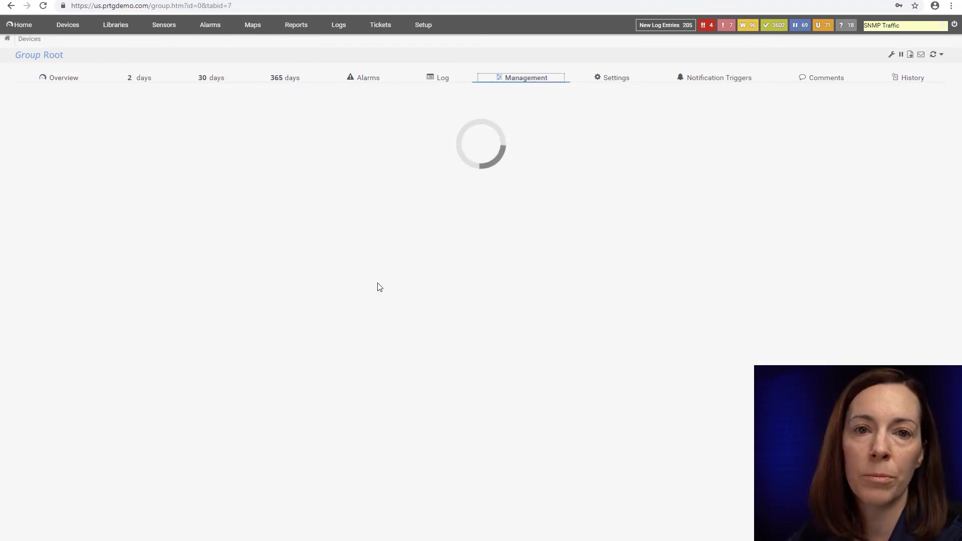